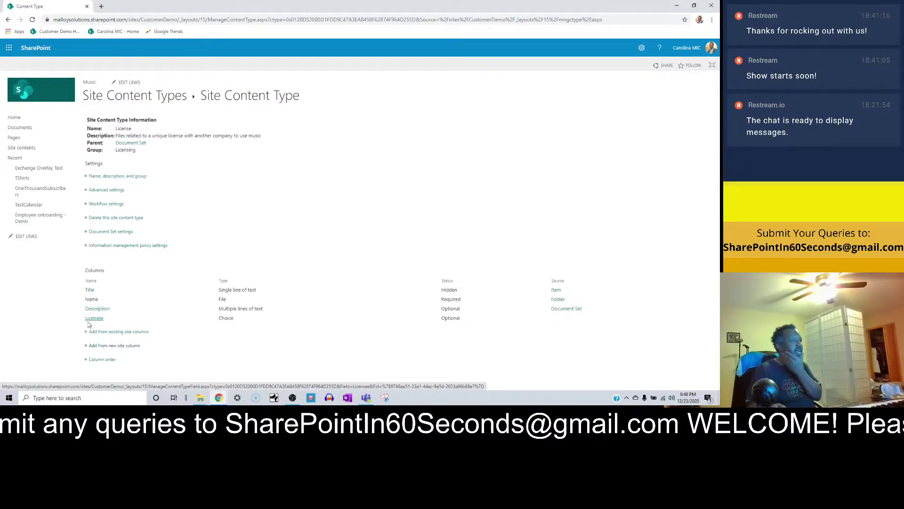
Add a new Date and Time site column named StartDate to the License content type, placed in the existing Licensing group.
left_click(96, 346)
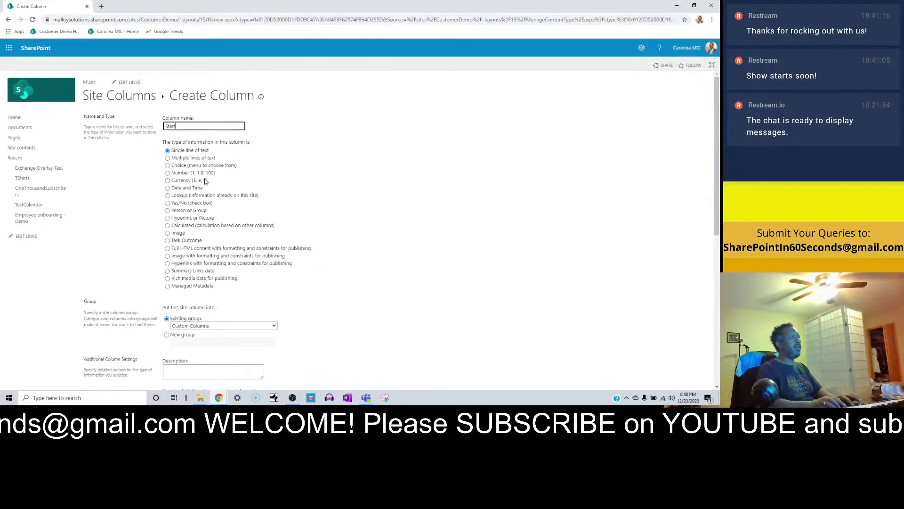
left_click(167, 188)
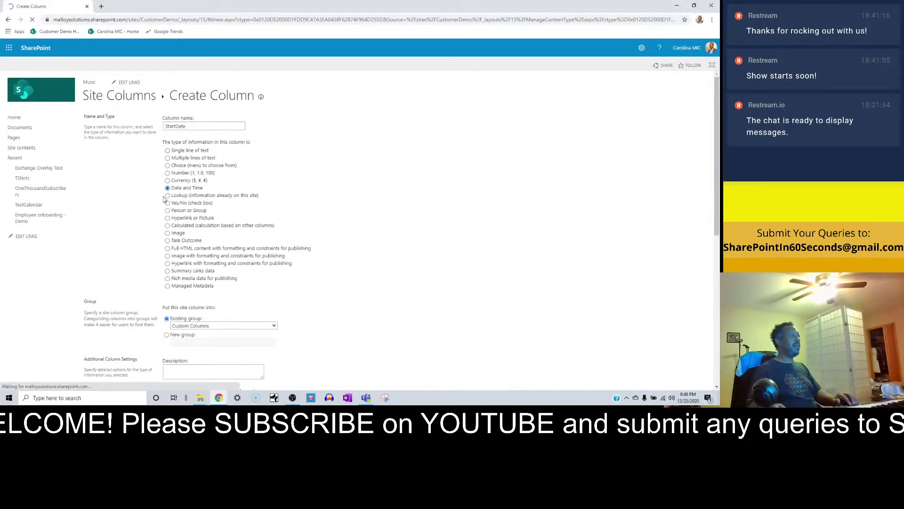
scroll(166, 198, "down", 2)
scroll(164, 199, "down", 2)
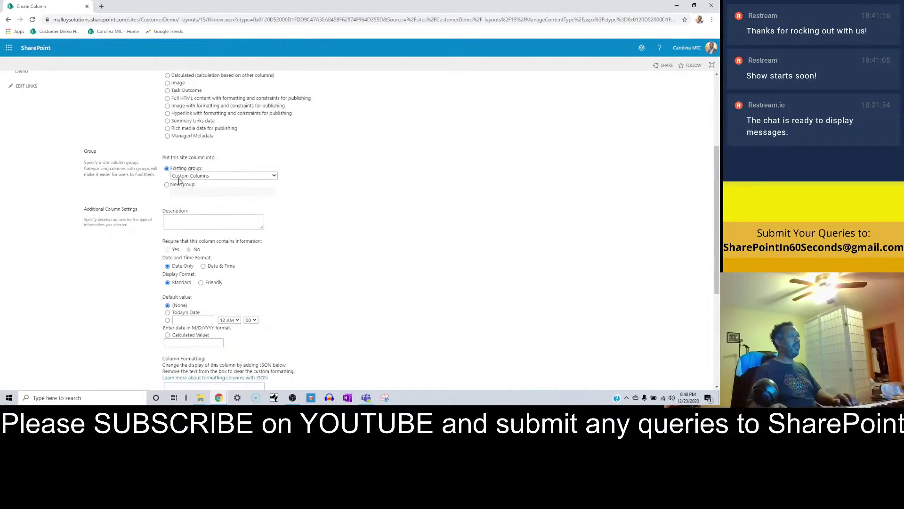
left_click(178, 176)
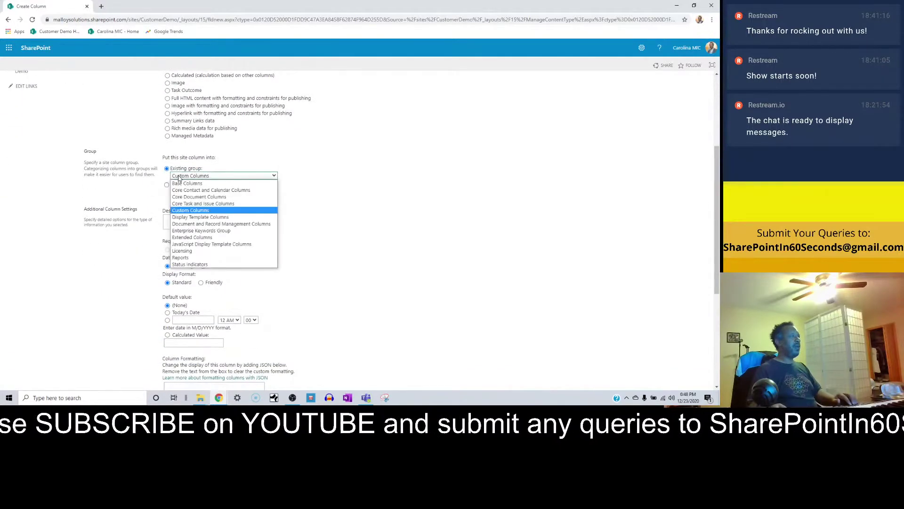
left_click(181, 252)
scroll(151, 237, "down", 1)
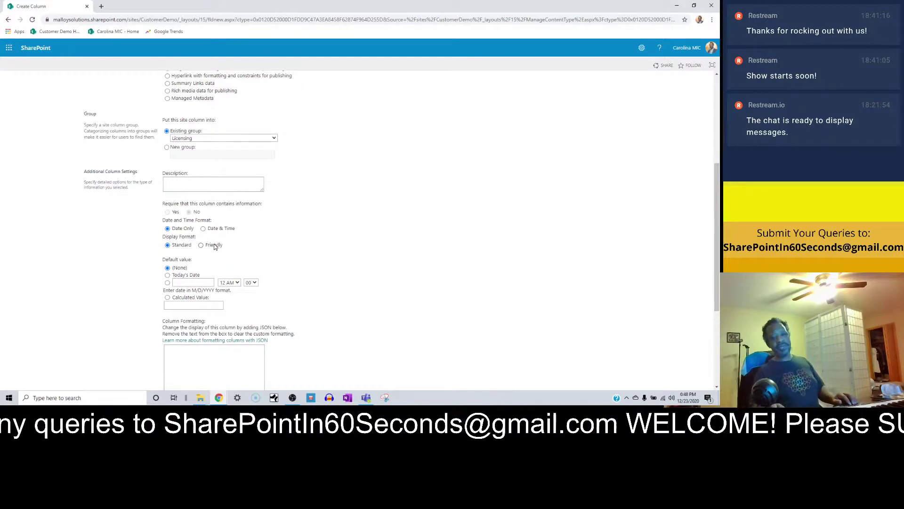
scroll(216, 246, "down", 1)
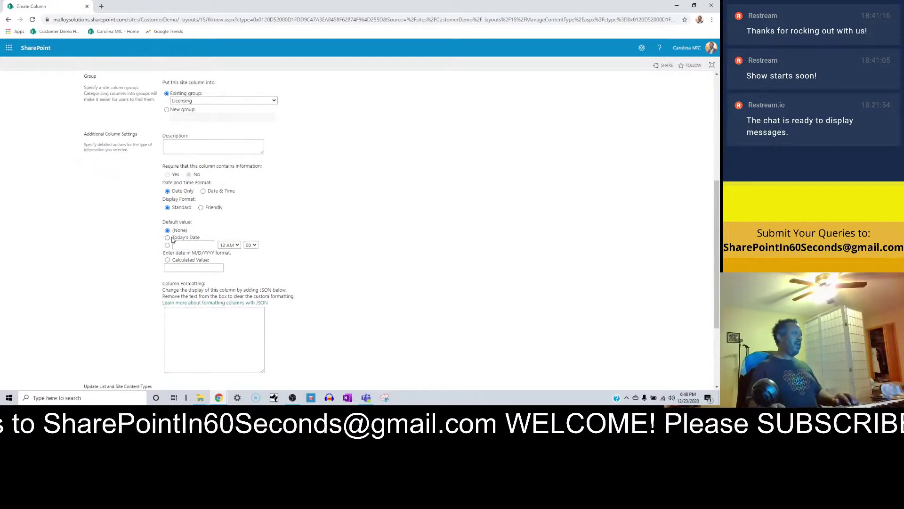
scroll(210, 307, "down", 3)
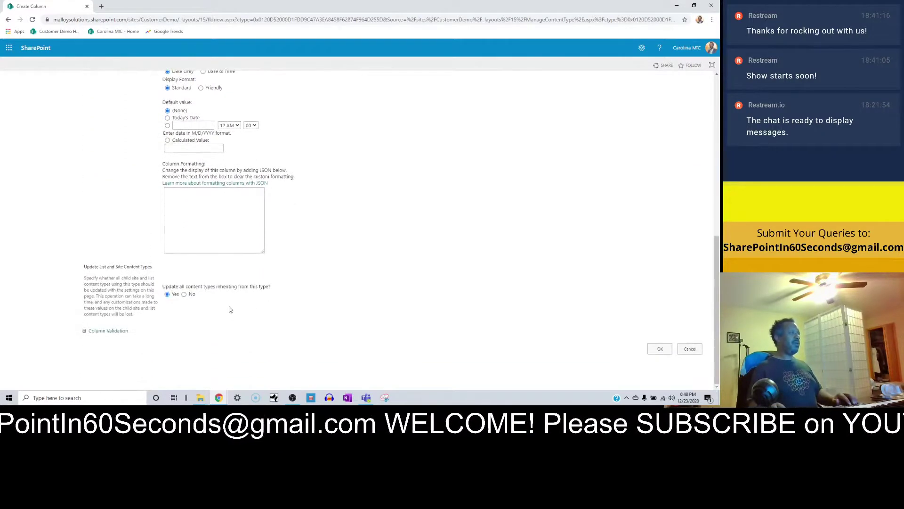
left_click(660, 348)
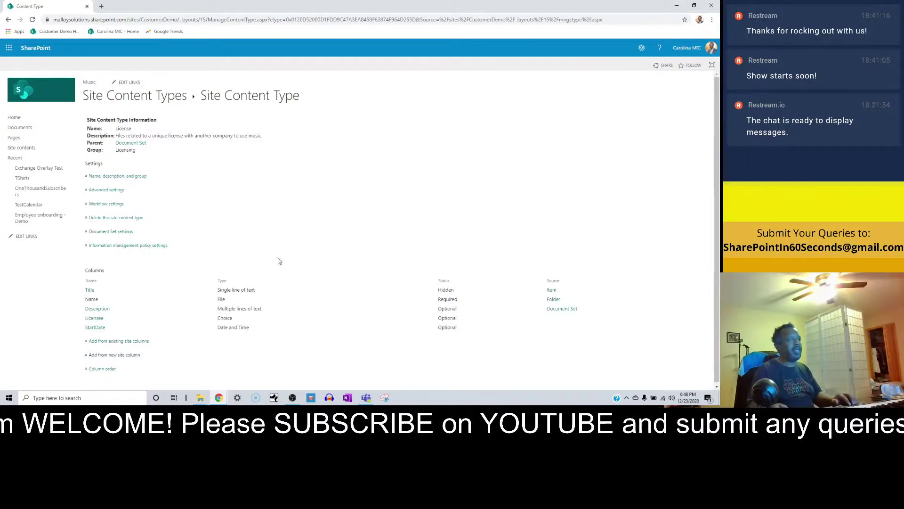
Add a new Date and Time site column named EndDate to the License content type, placed in the existing Licensing group.
left_click(130, 353)
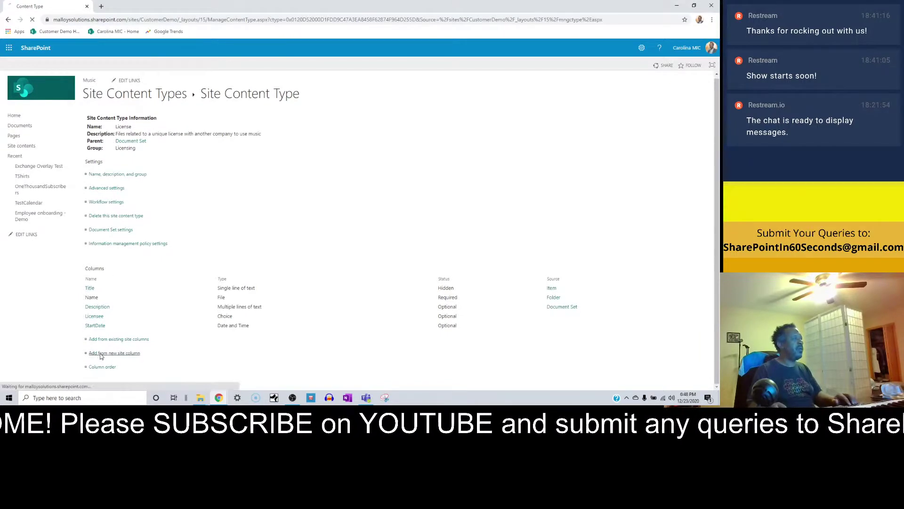
type("E")
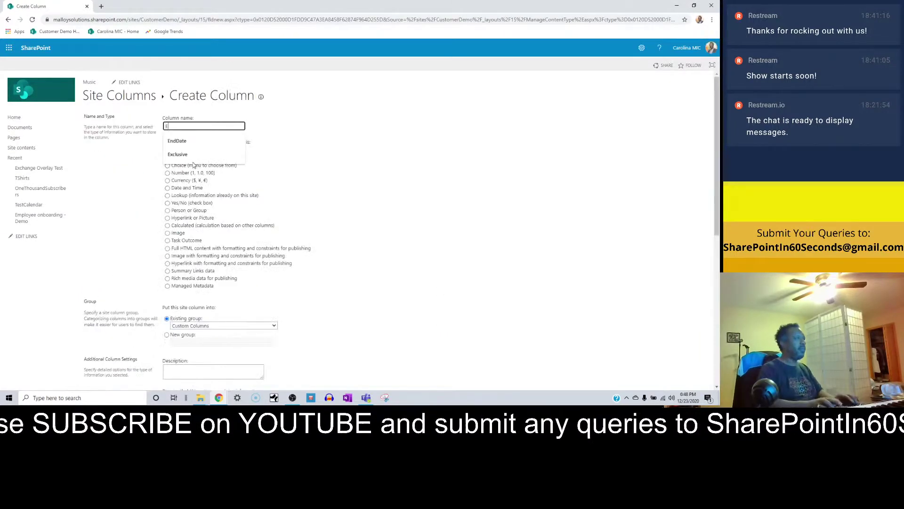
type("ndDate")
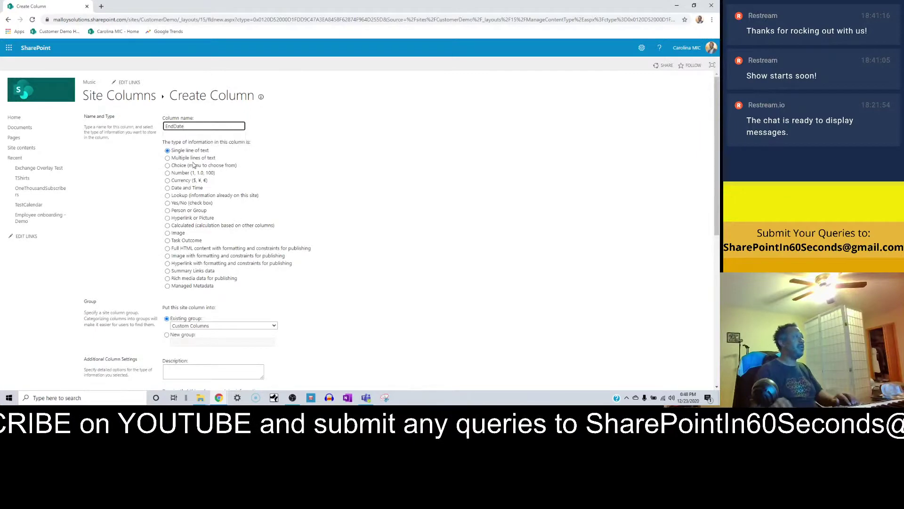
left_click(168, 188)
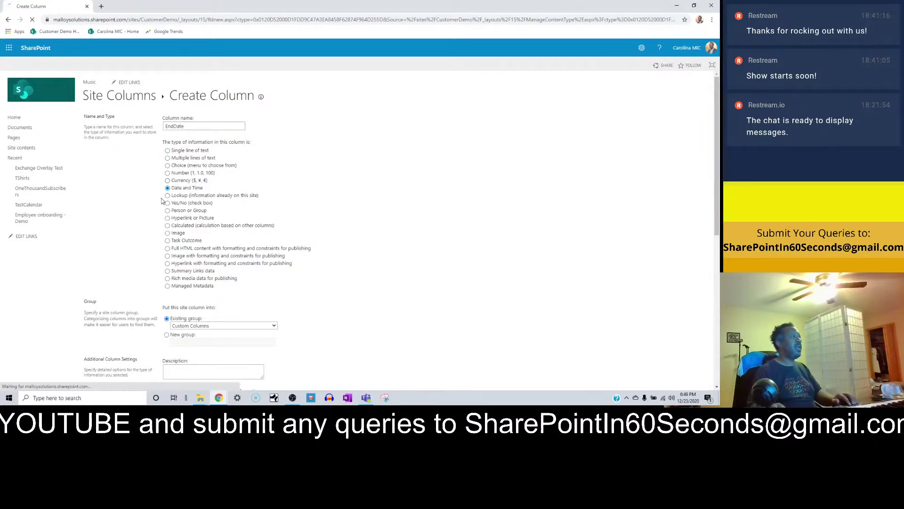
scroll(160, 202, "down", 2)
left_click(179, 253)
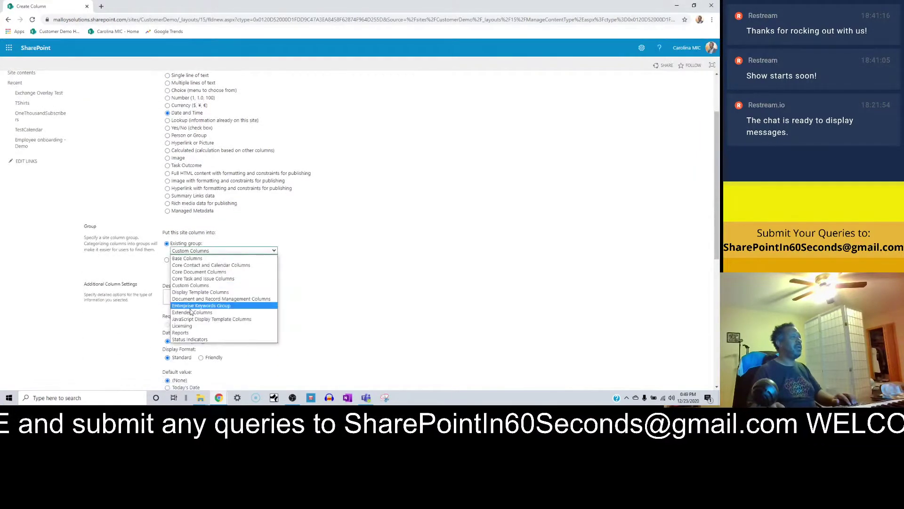
left_click(191, 327)
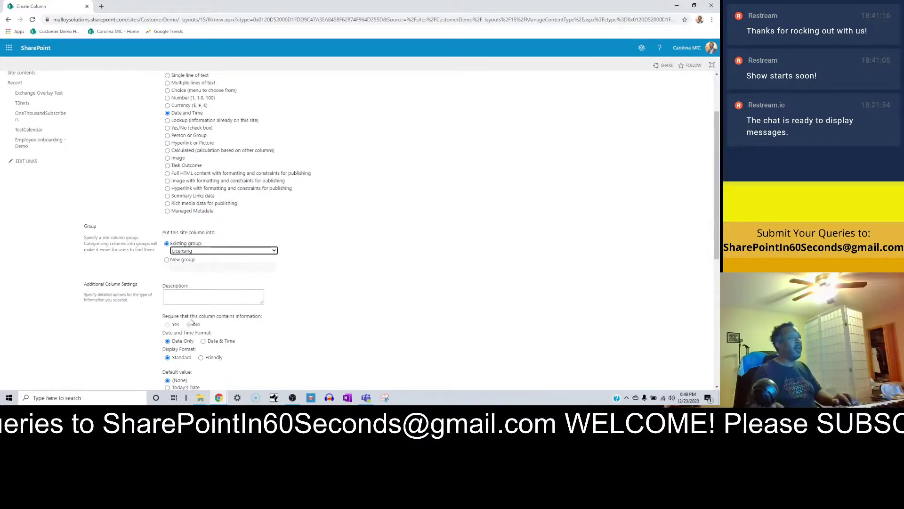
scroll(188, 320, "down", 2)
scroll(181, 307, "down", 5)
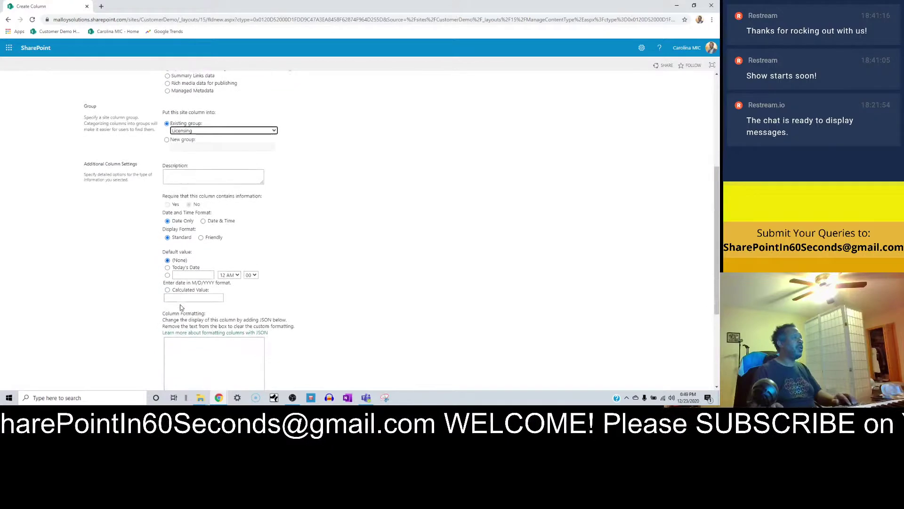
left_click(659, 356)
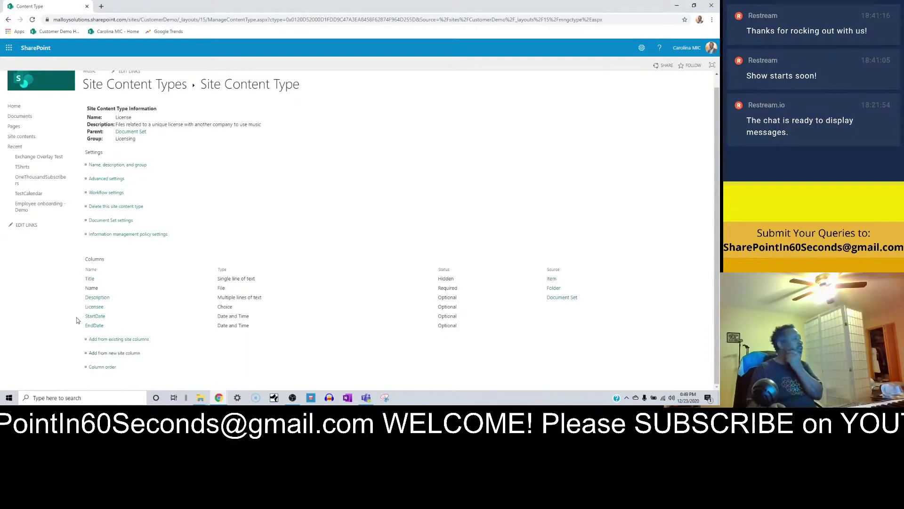
Start another new site column for the License content type, named Exclusive, with the Yes/No (check box) type.
left_click(102, 353)
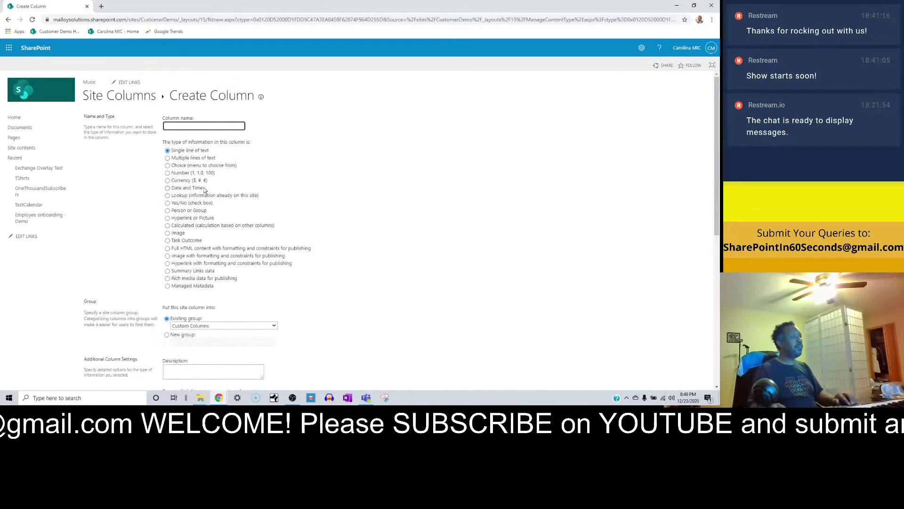
type("Exc")
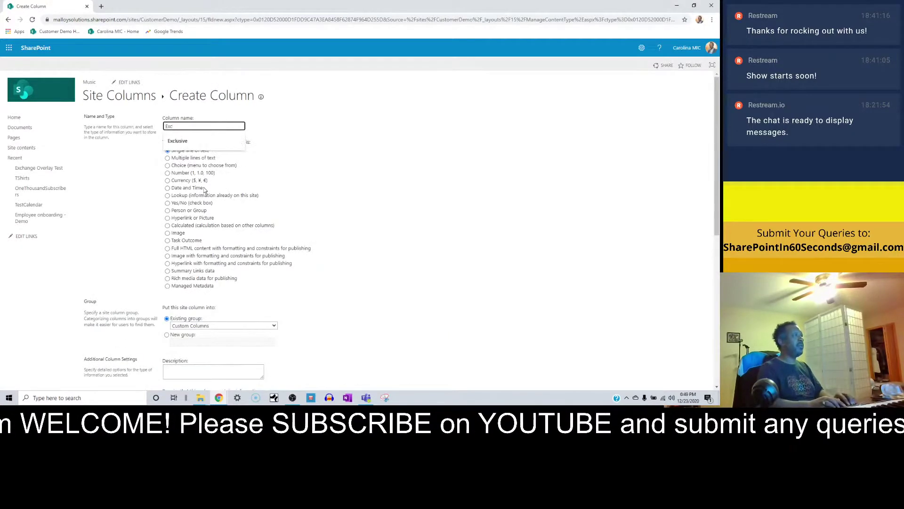
type("lusive")
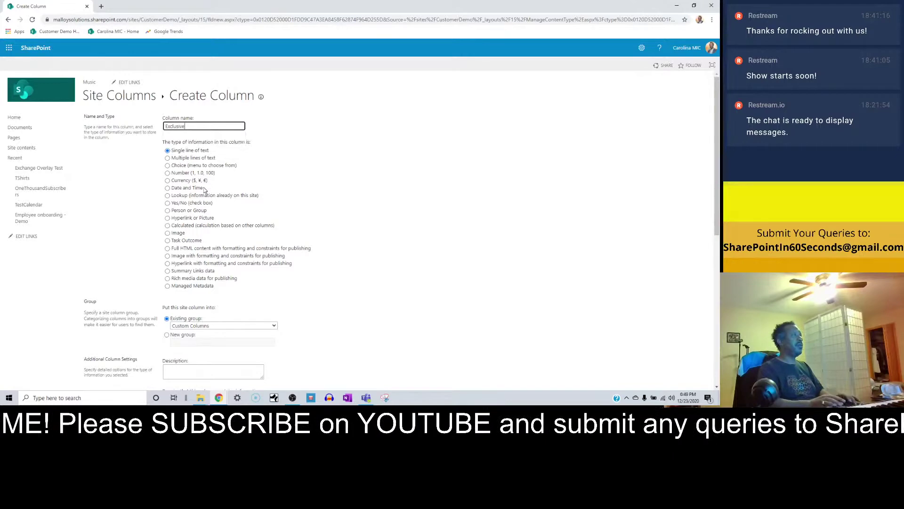
left_click(165, 189)
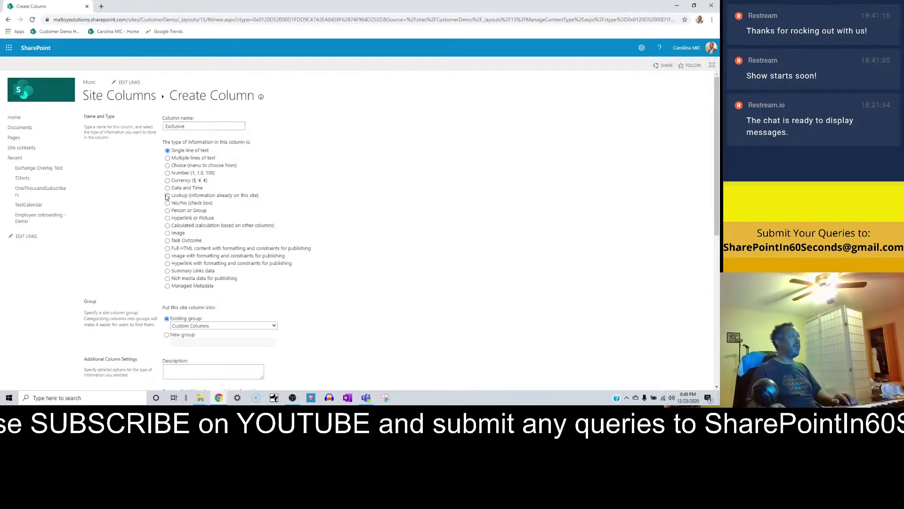
left_click(167, 203)
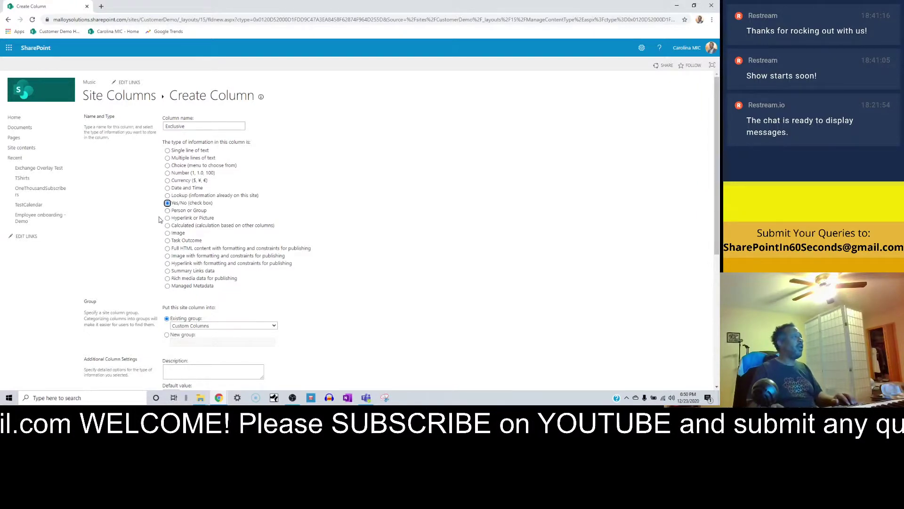
Assign the Exclusive column to the existing Licensing group and create it.
scroll(159, 220, "down", 1)
scroll(159, 219, "down", 3)
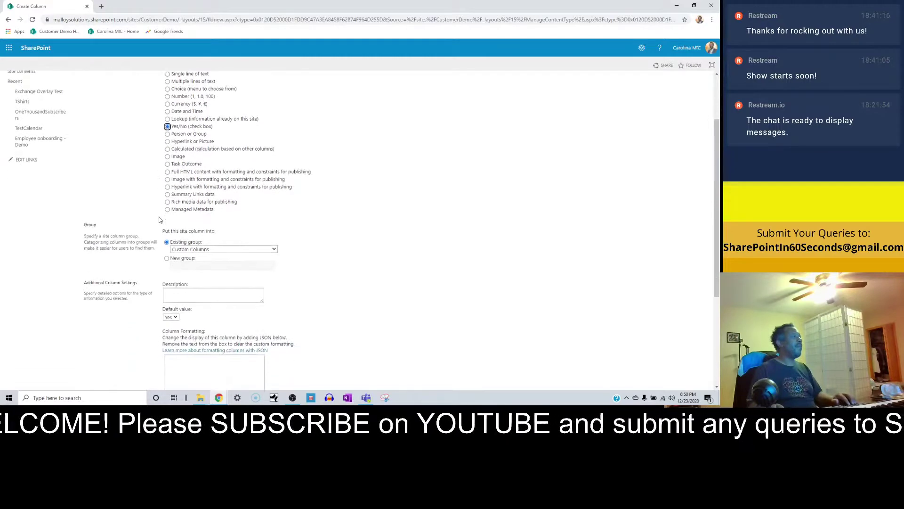
left_click(178, 213)
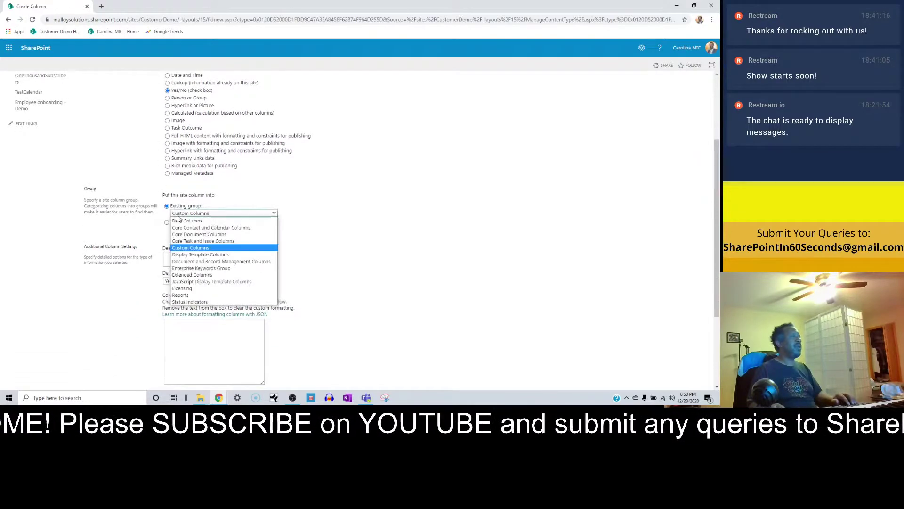
left_click(183, 288)
scroll(164, 265, "down", 1)
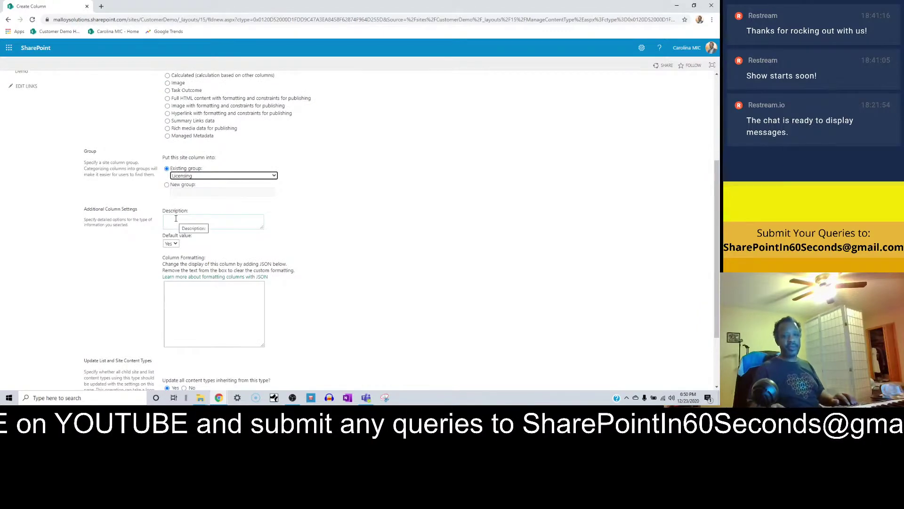
scroll(174, 219, "up", 1)
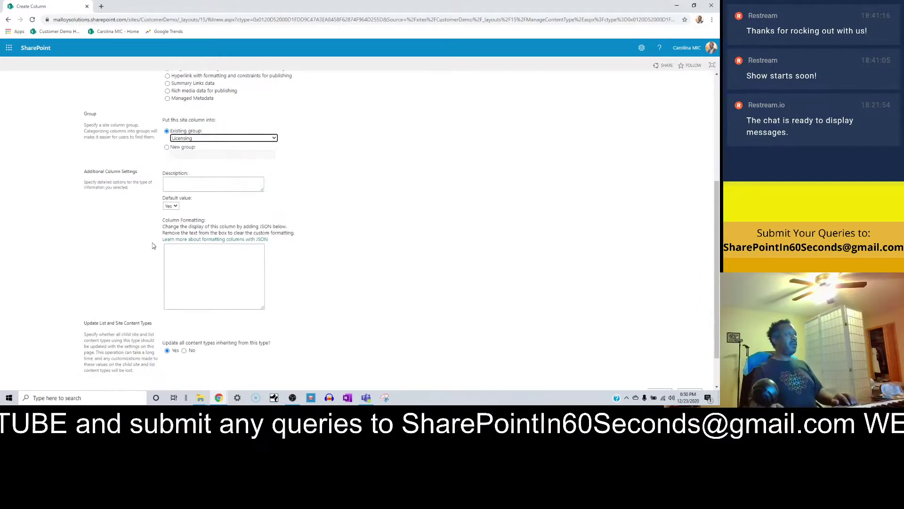
scroll(152, 247, "up", 3)
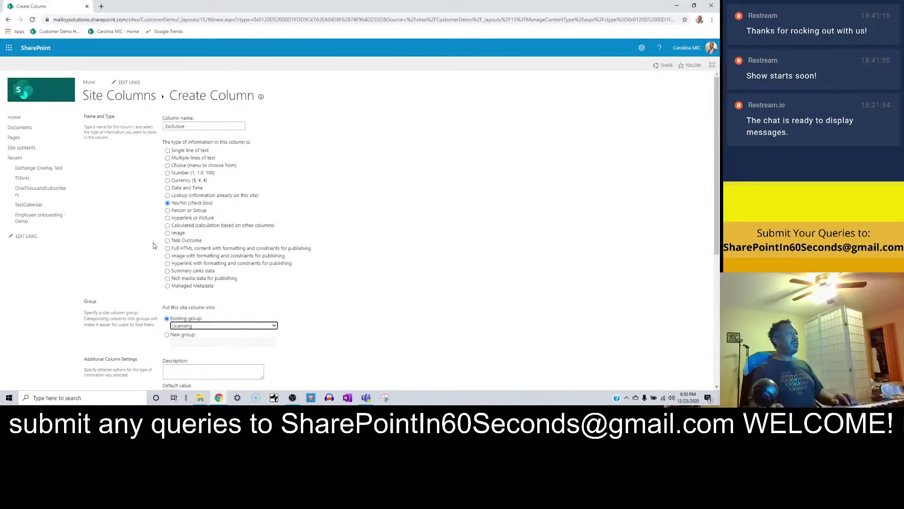
scroll(263, 193, "down", 3)
scroll(565, 351, "down", 2)
left_click(659, 349)
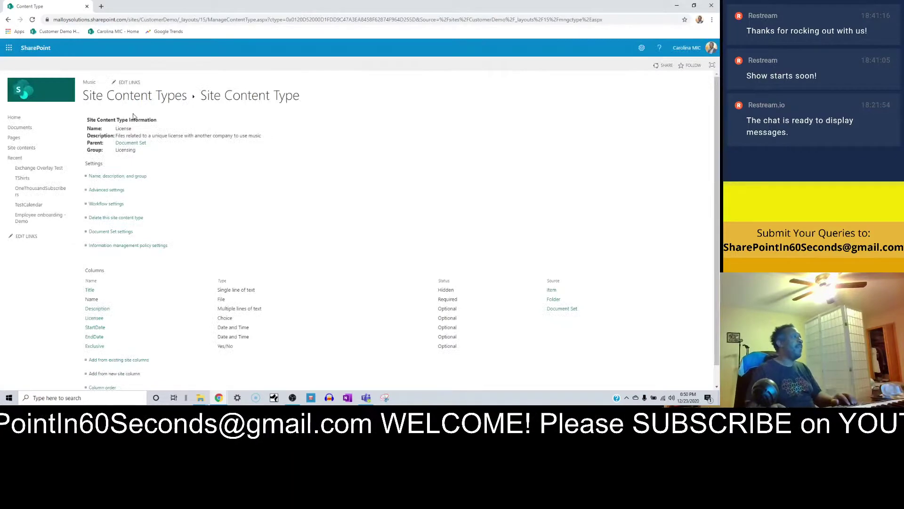
In the License content type's document set settings, mark Licensee, StartDate, EndDate and Exclusive as shared columns and save.
scroll(95, 203, "down", 1)
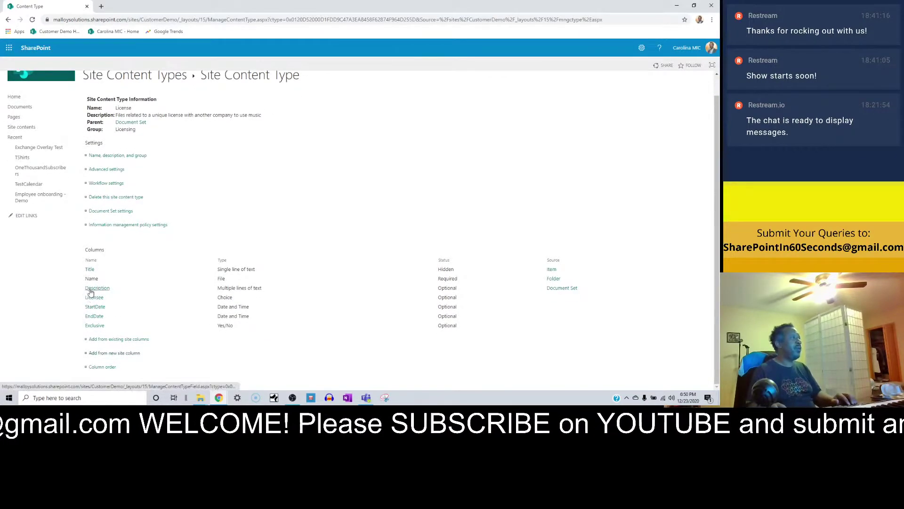
scroll(97, 289, "up", 1)
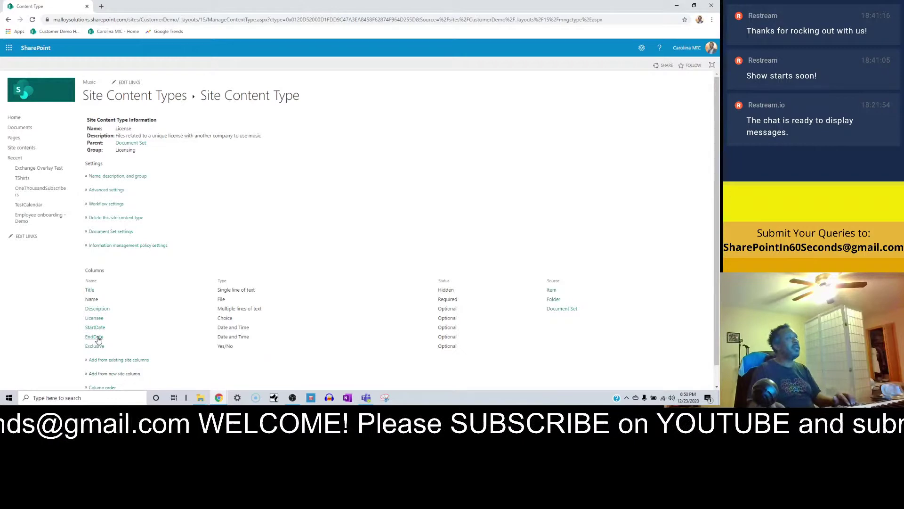
left_click(105, 233)
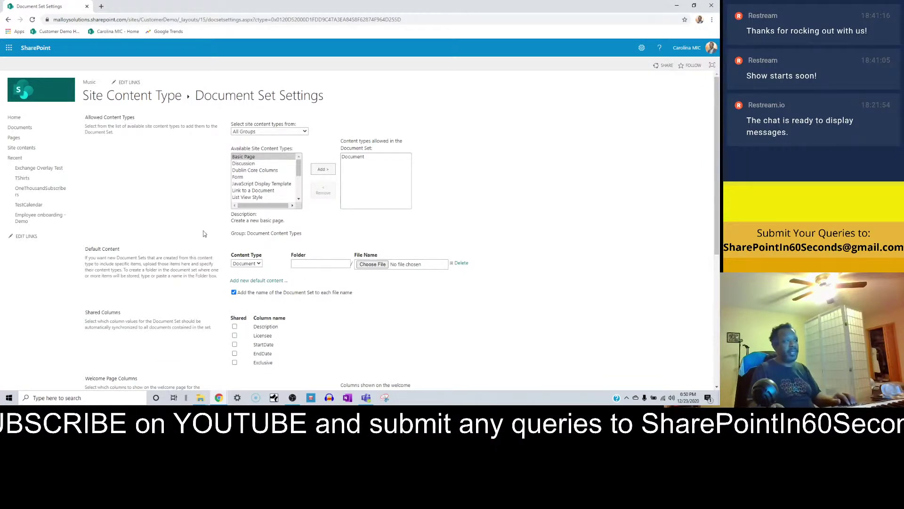
scroll(165, 306, "down", 1)
scroll(205, 314, "down", 1)
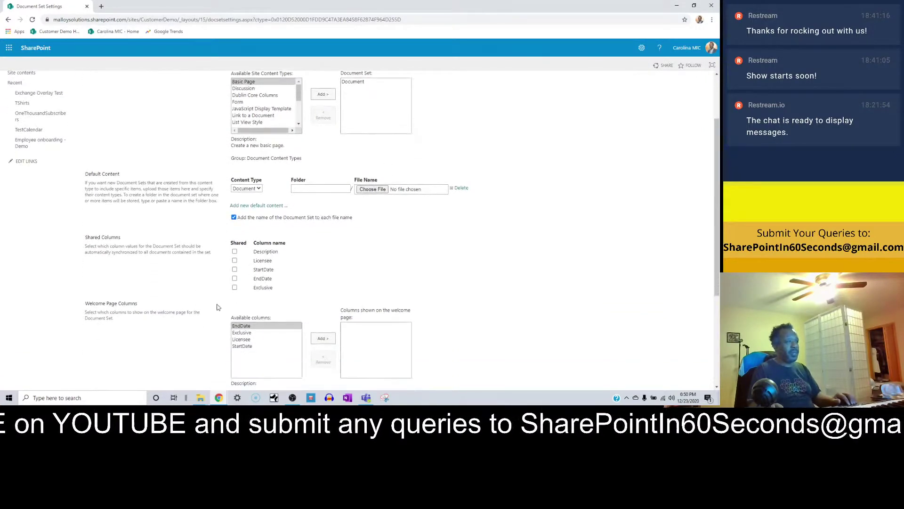
left_click(235, 260)
left_click(235, 271)
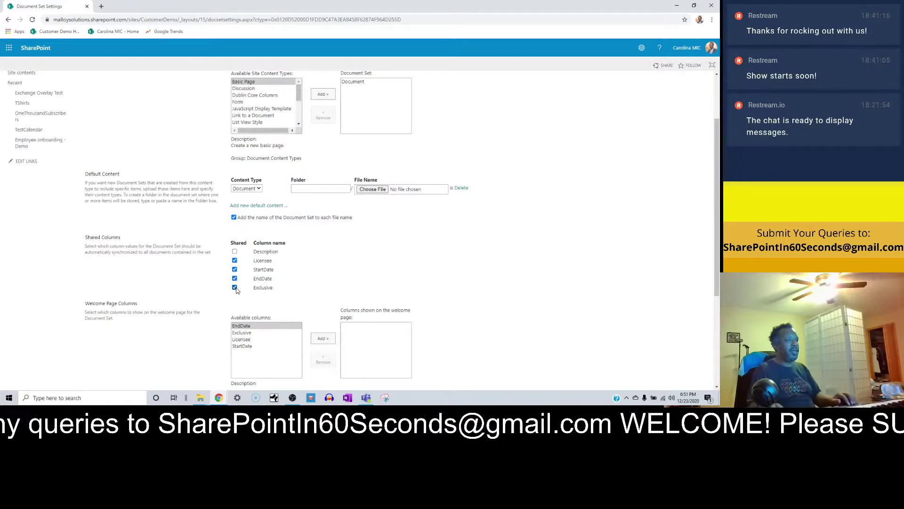
scroll(237, 291, "down", 1)
scroll(240, 289, "down", 2)
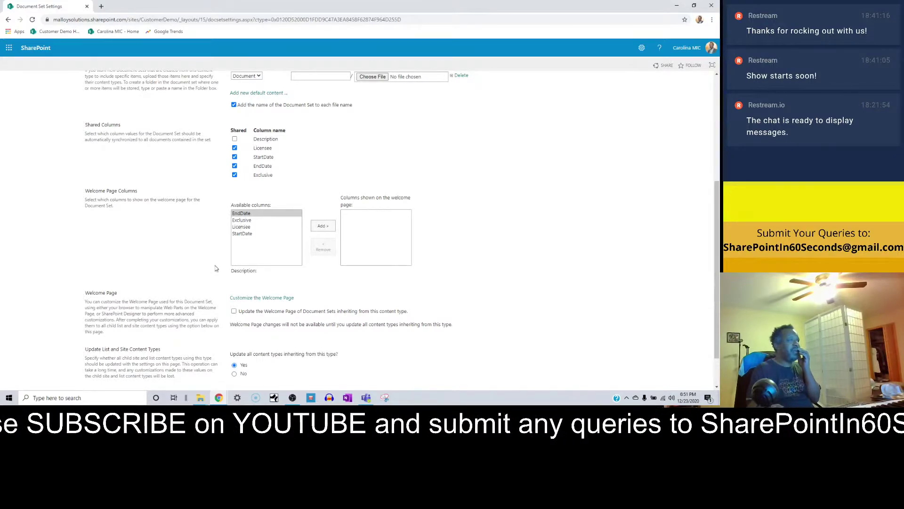
scroll(214, 263, "down", 1)
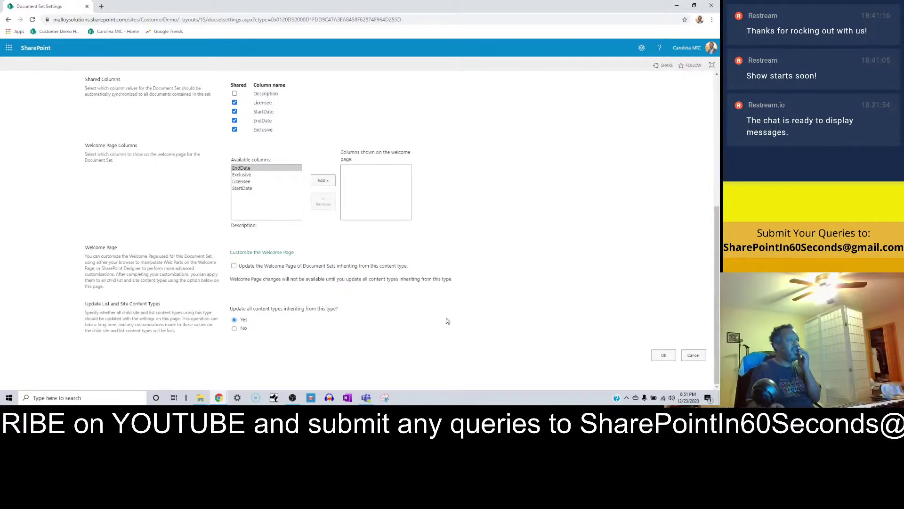
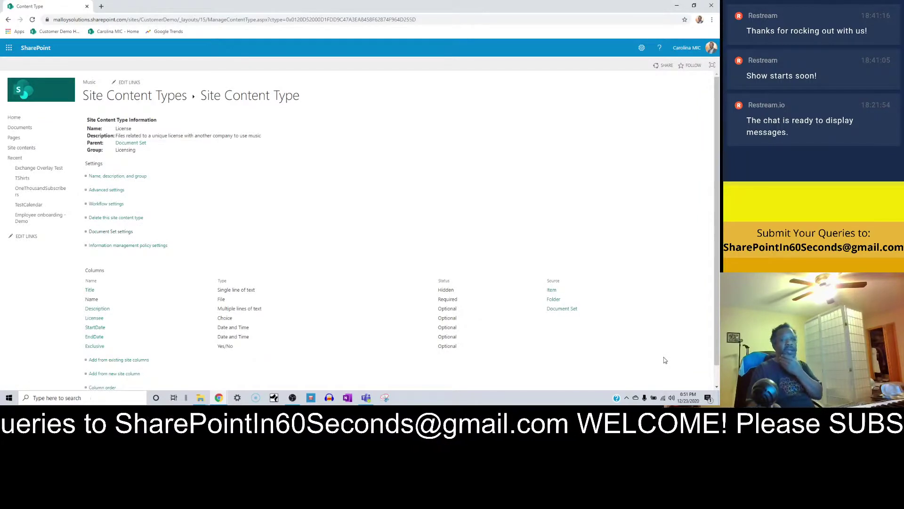
From the Customer Demo Home site, create a document library named LincesingFiles with description "Files about licensing!", leaving it out of the site navigation.
left_click(19, 128)
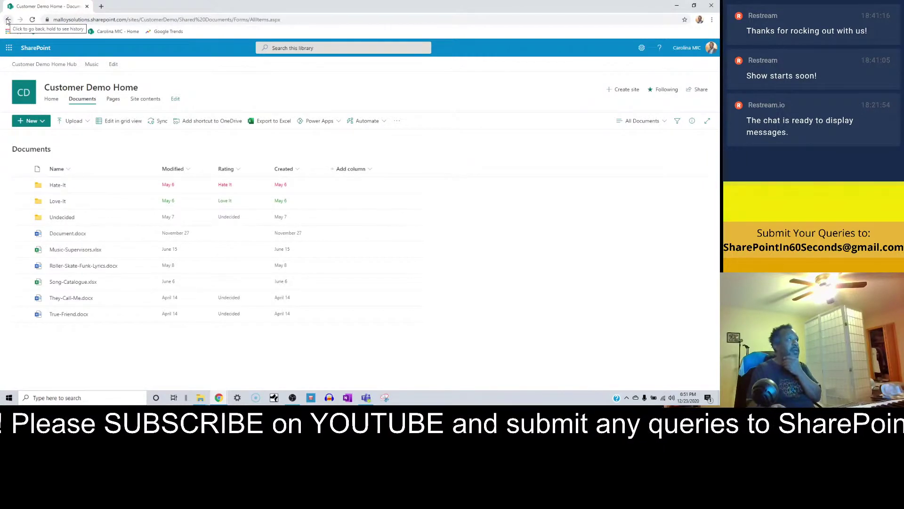
left_click(52, 89)
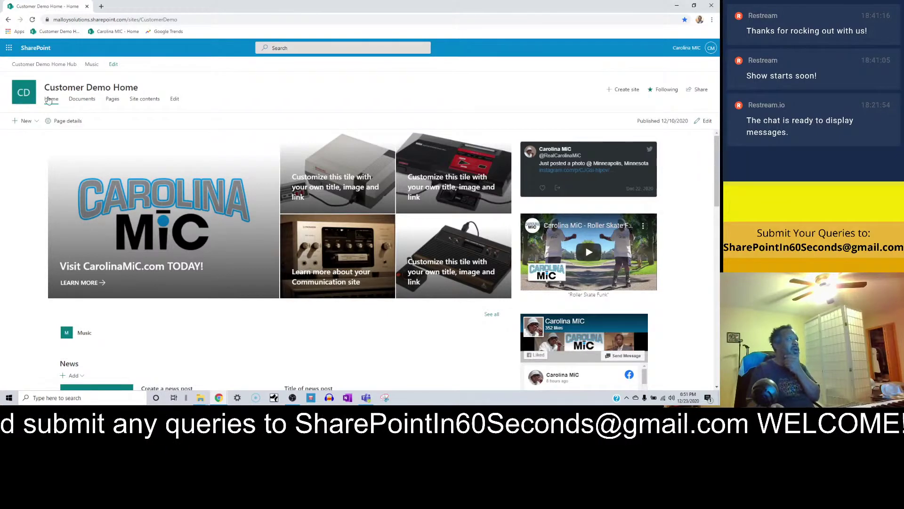
left_click(25, 121)
left_click(24, 149)
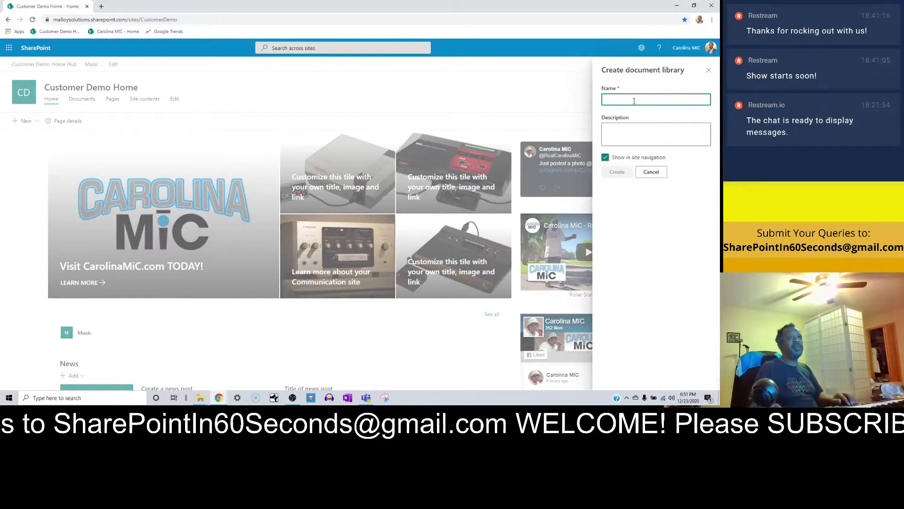
type("LincesingFiles")
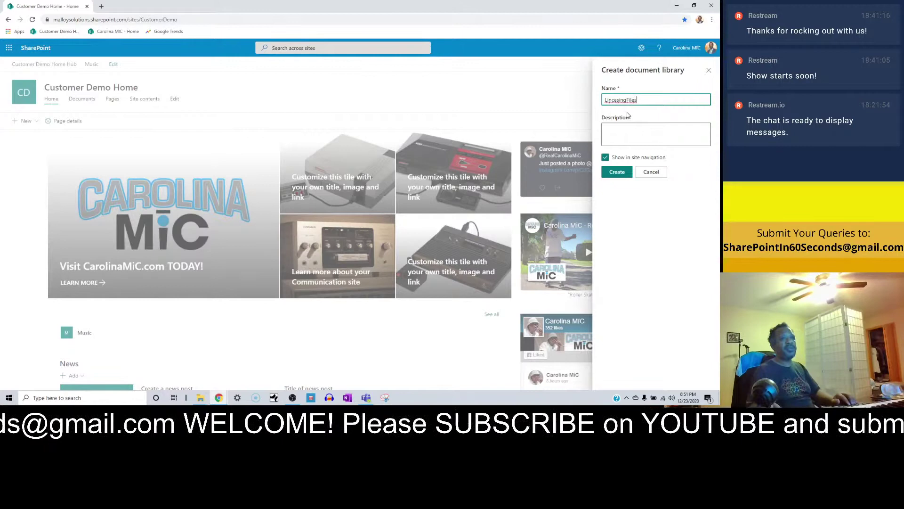
left_click(622, 129)
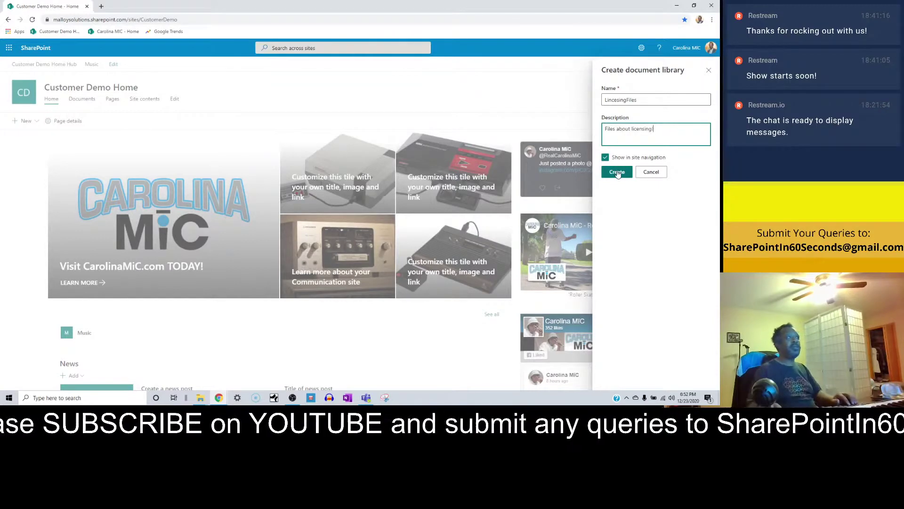
left_click(608, 159)
left_click(614, 172)
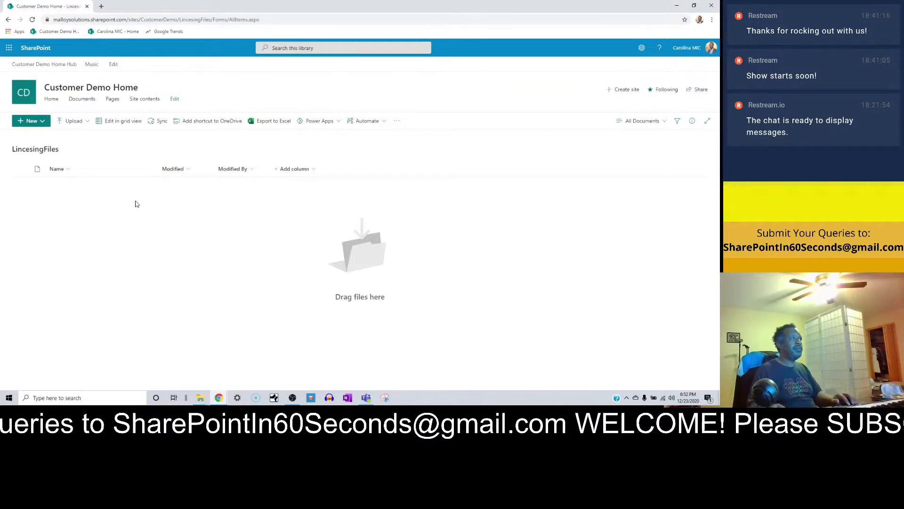
Allow management of content types in the LincesingFiles library's advanced settings and save the change.
left_click(43, 124)
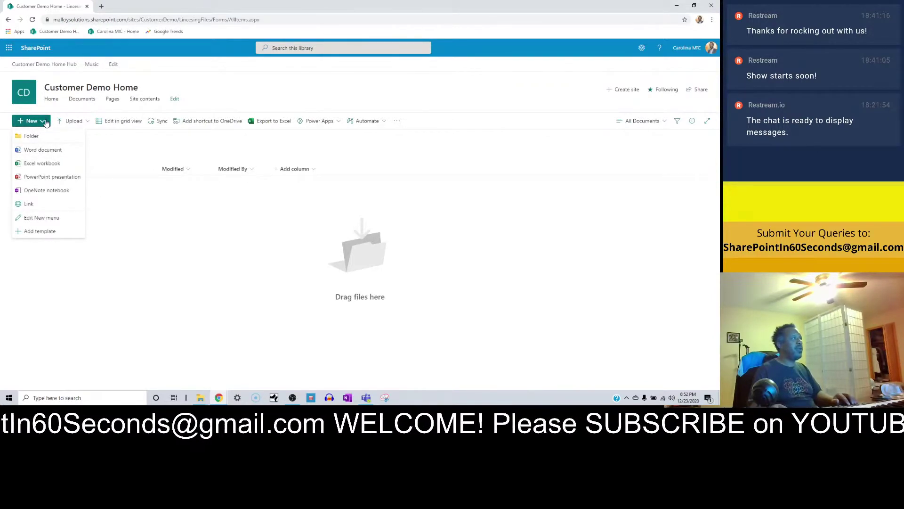
left_click(121, 146)
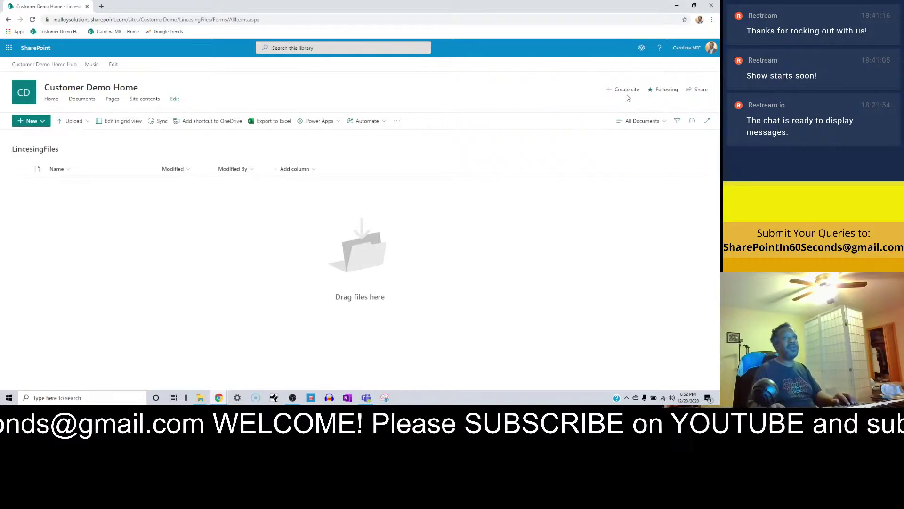
left_click(641, 48)
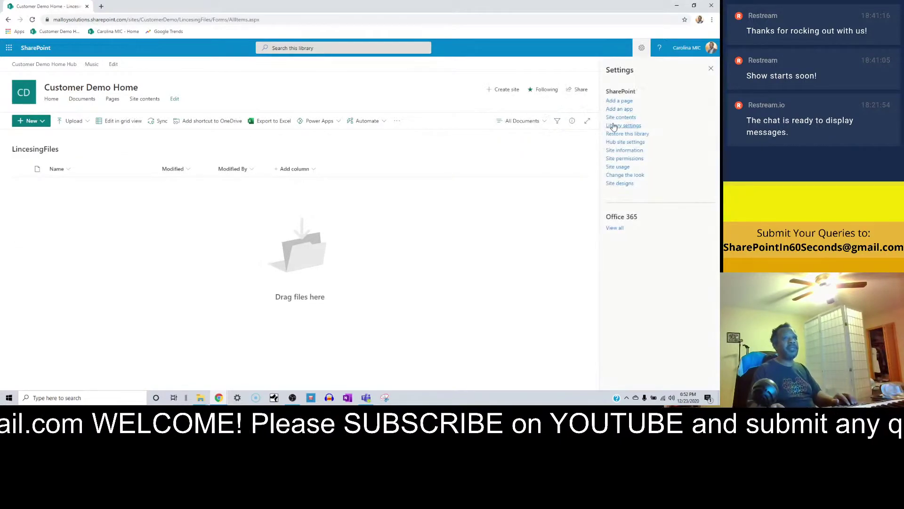
left_click(613, 127)
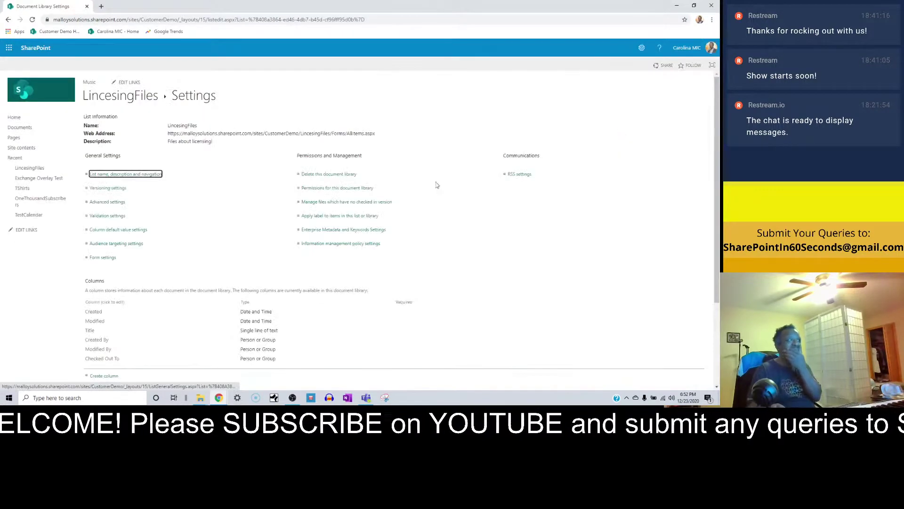
left_click(115, 203)
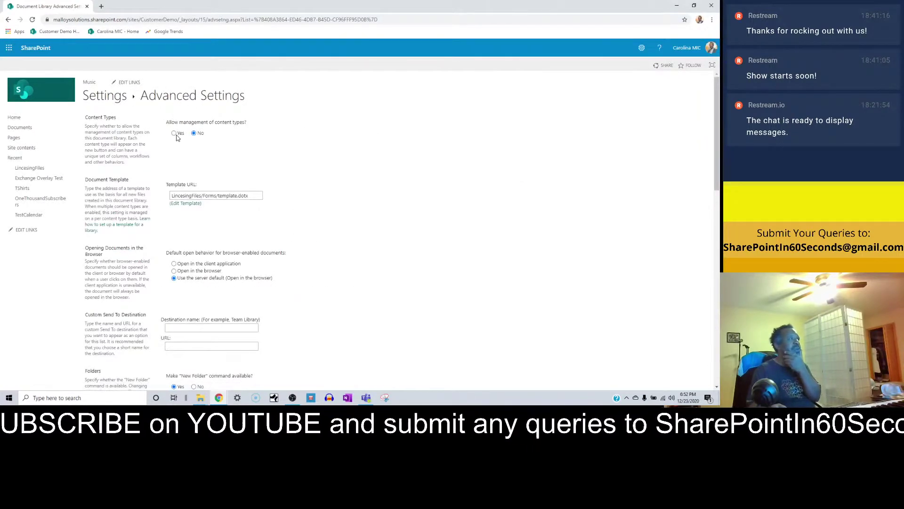
scroll(468, 282, "down", 4)
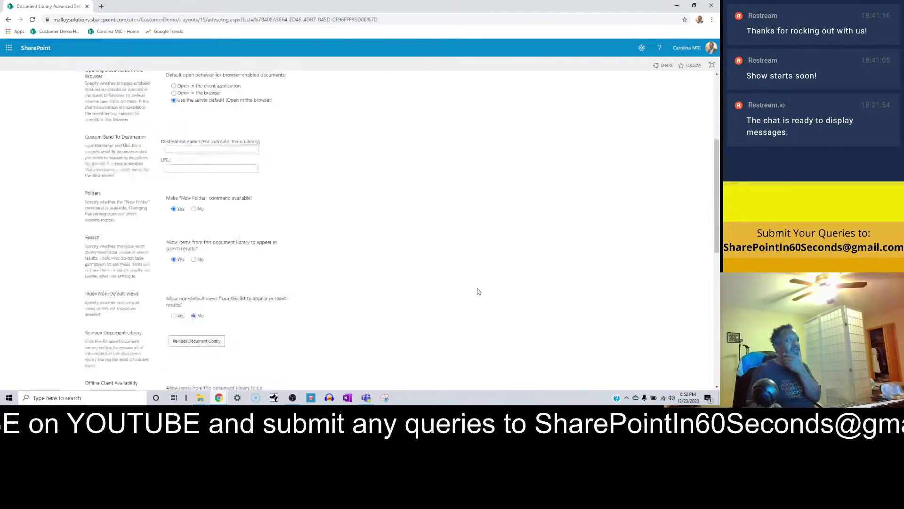
scroll(478, 292, "down", 8)
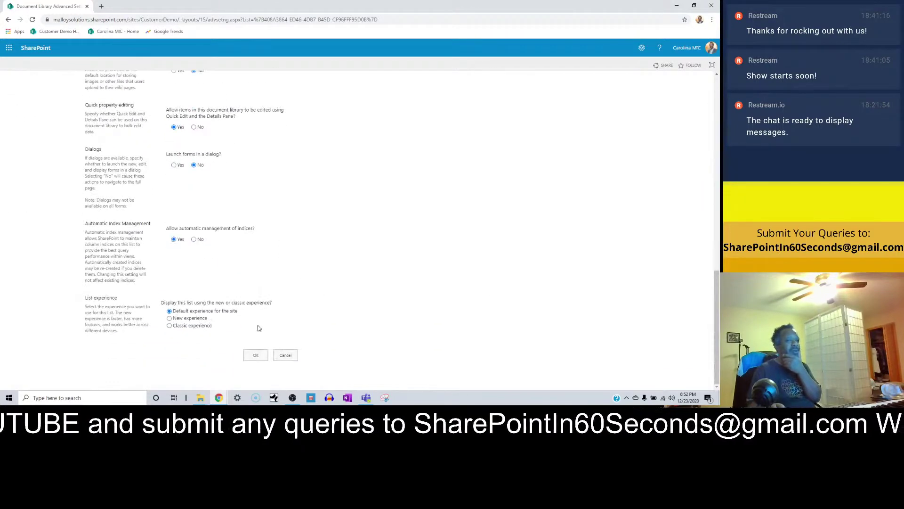
left_click(254, 355)
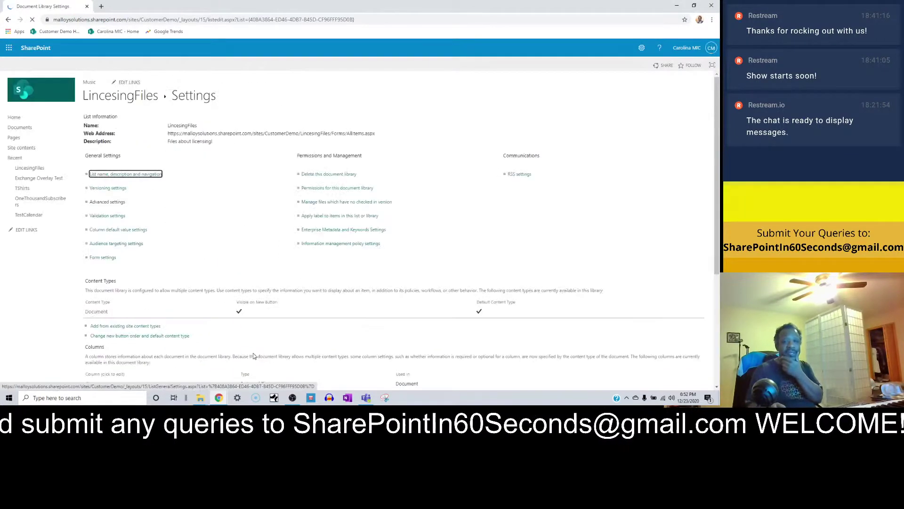
Add the existing License site content type from the Licensing group to the LincesingFiles library.
scroll(191, 312, "down", 2)
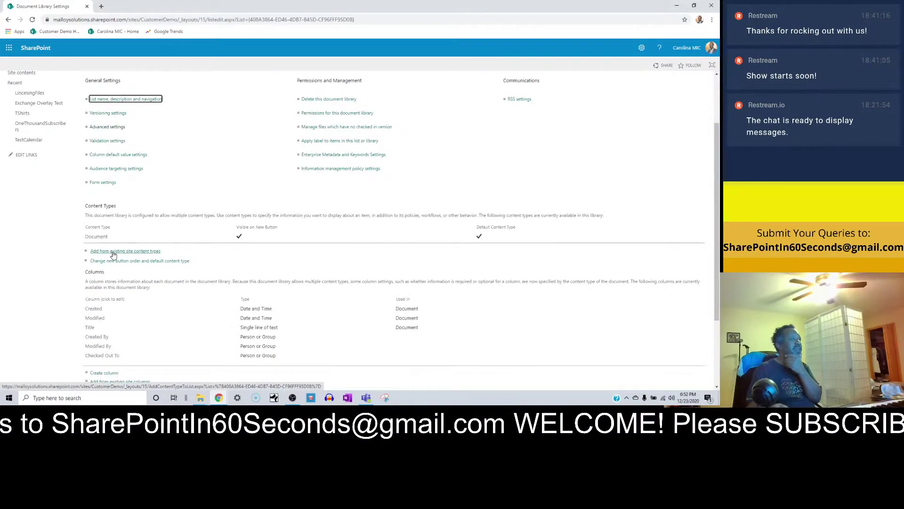
left_click(113, 254)
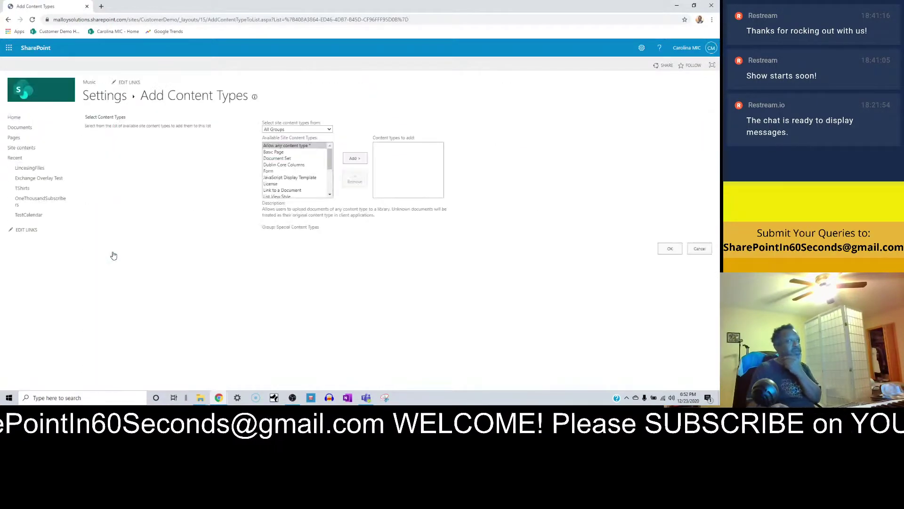
left_click(285, 129)
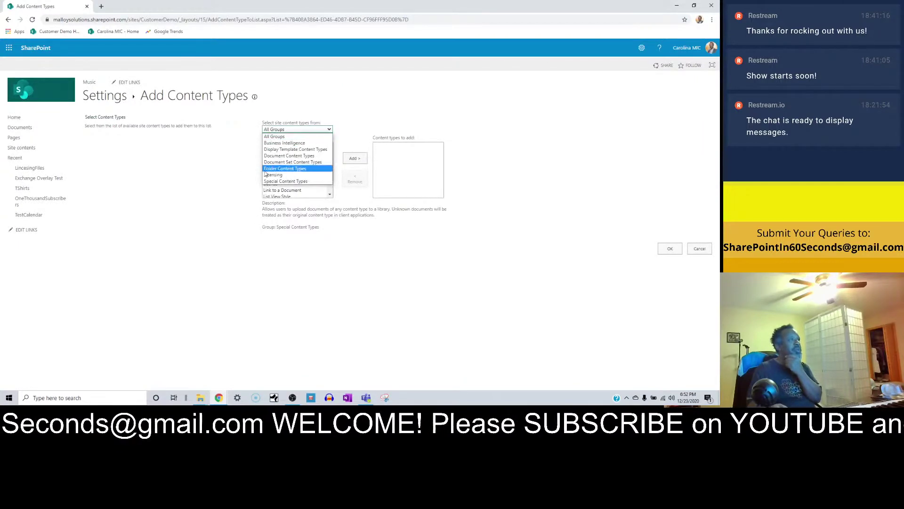
left_click(272, 174)
left_click(272, 147)
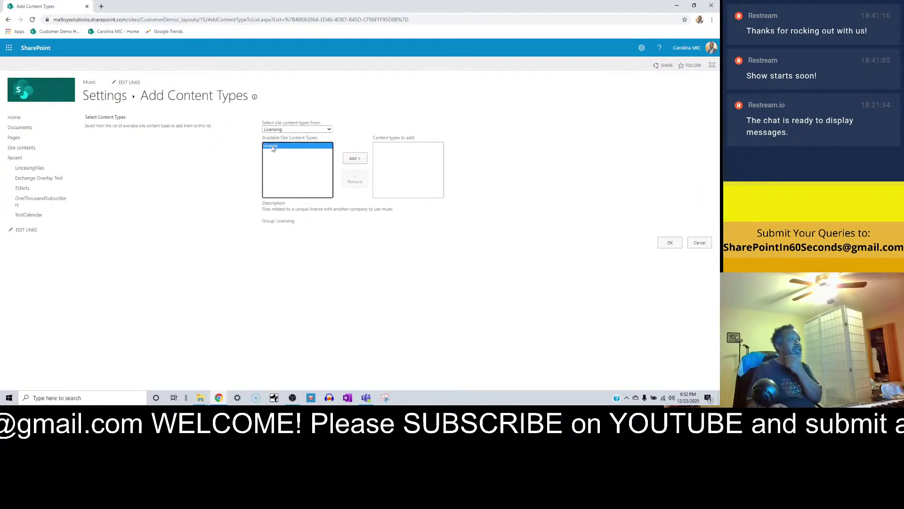
double_click(272, 147)
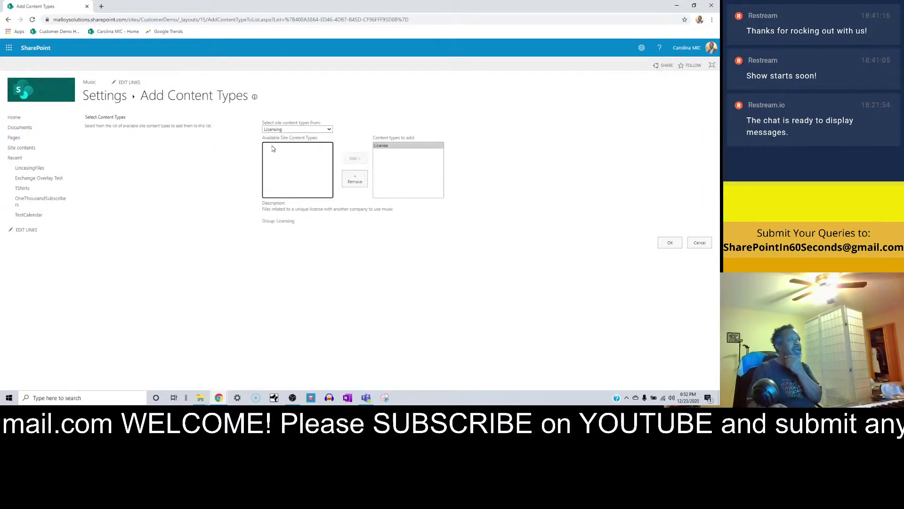
left_click(671, 242)
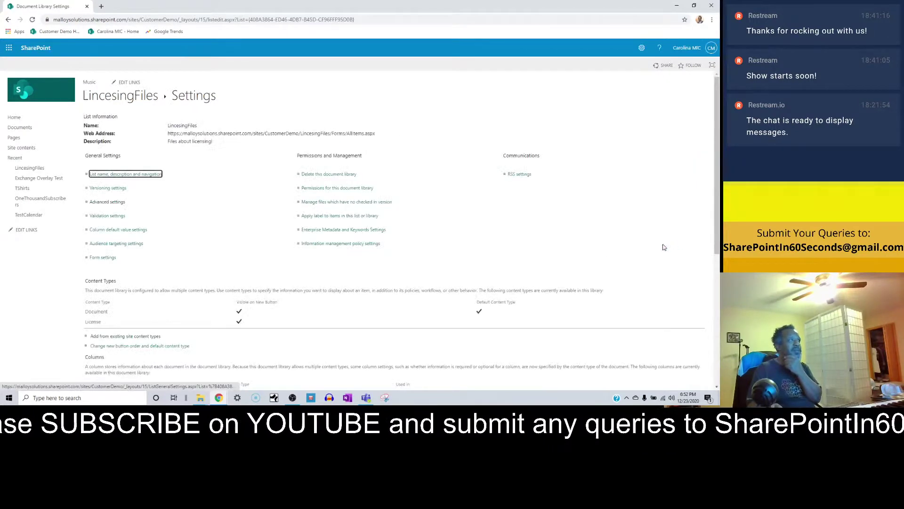
Open the LincesingFiles library from the site contents and start a new License document set in it.
scroll(333, 258, "down", 3)
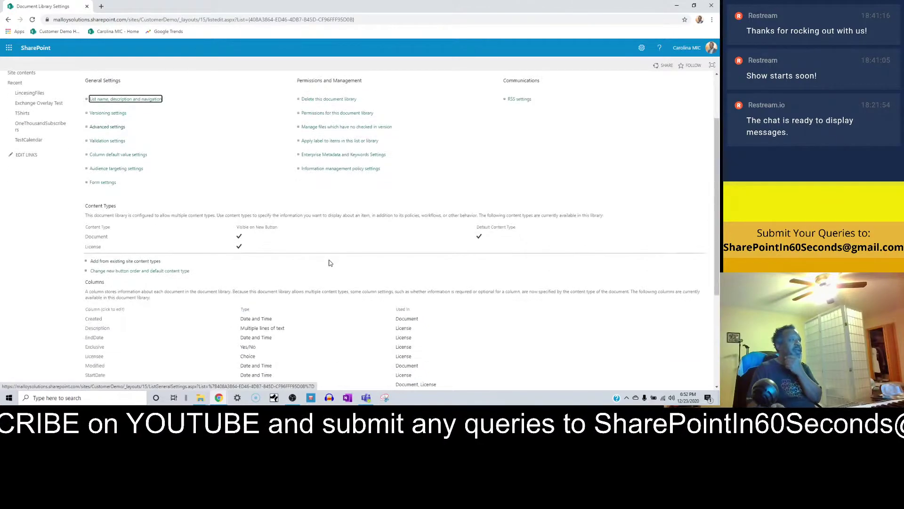
scroll(329, 263, "down", 2)
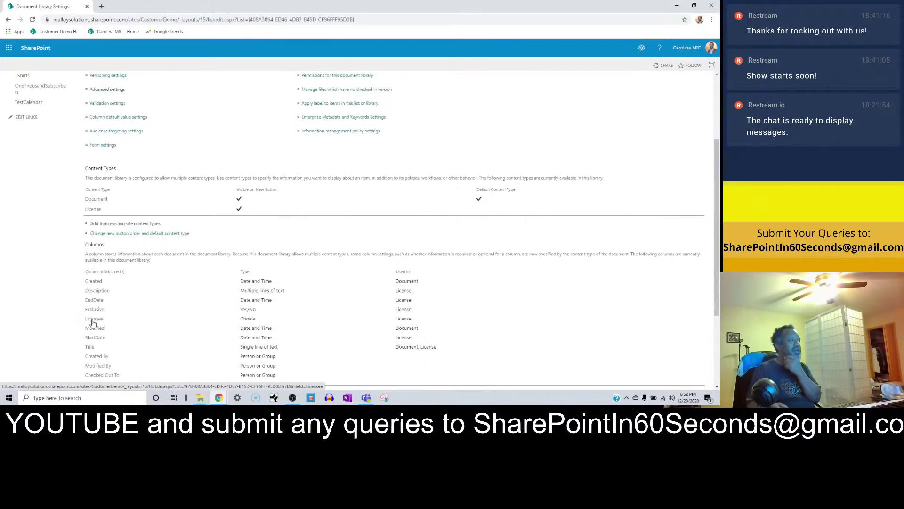
scroll(96, 306, "up", 2)
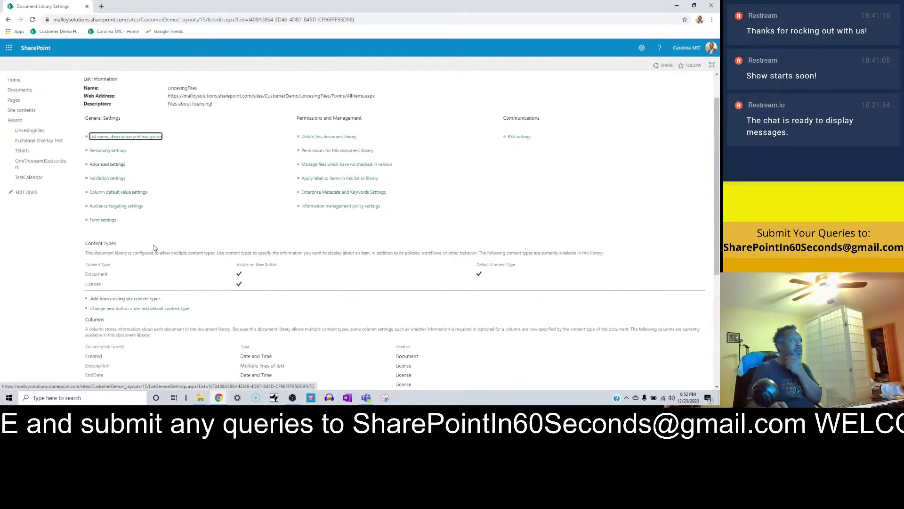
left_click(19, 94)
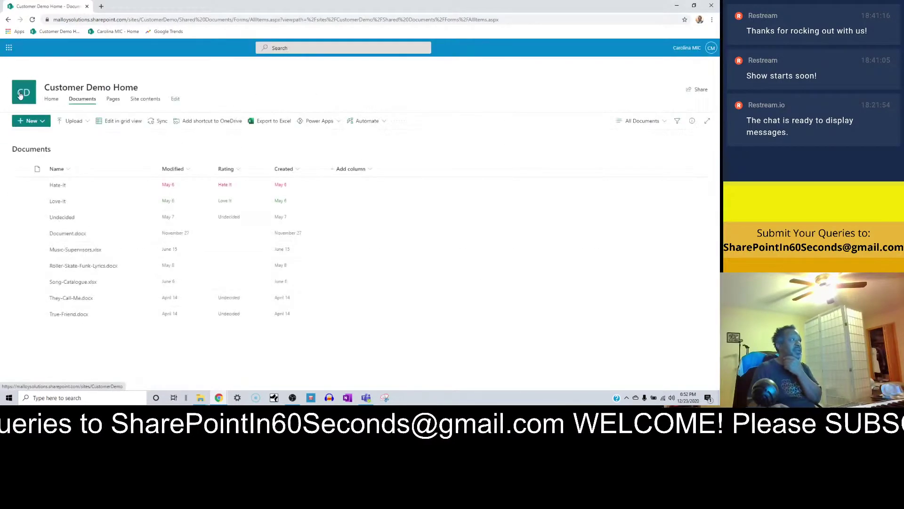
left_click(7, 20)
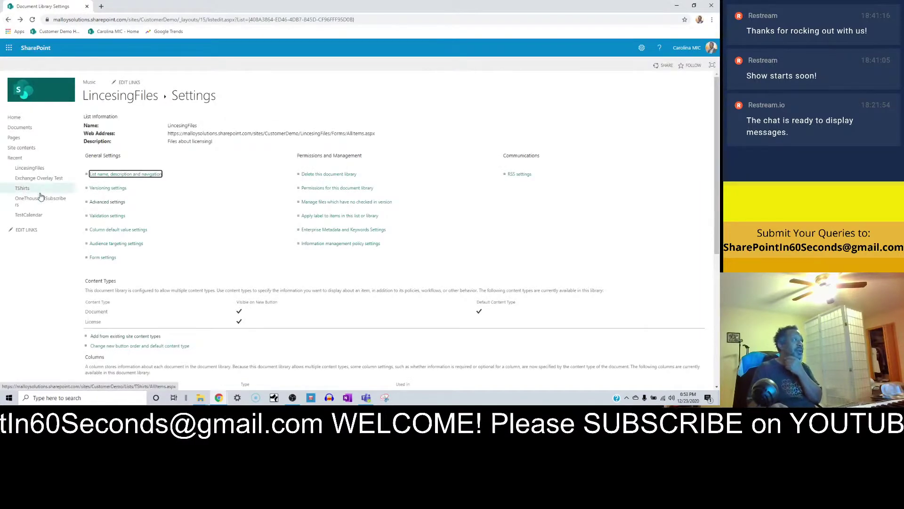
left_click(24, 149)
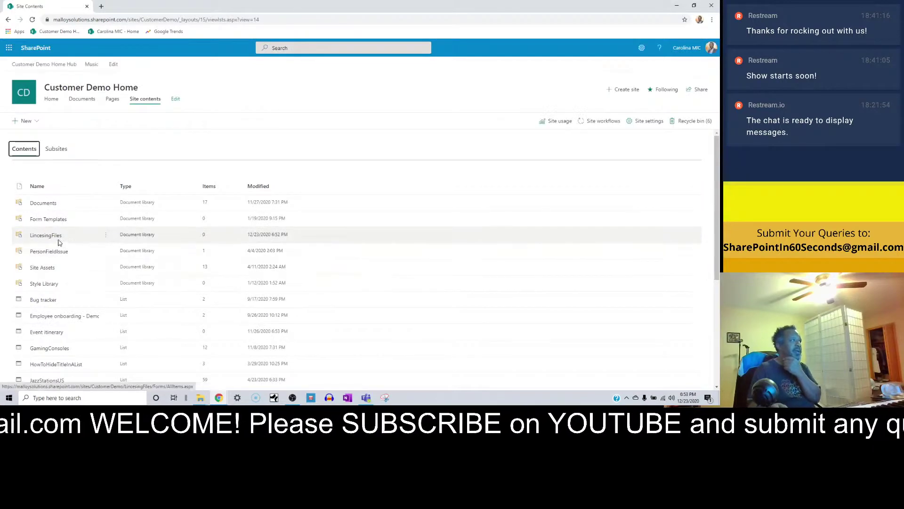
left_click(53, 235)
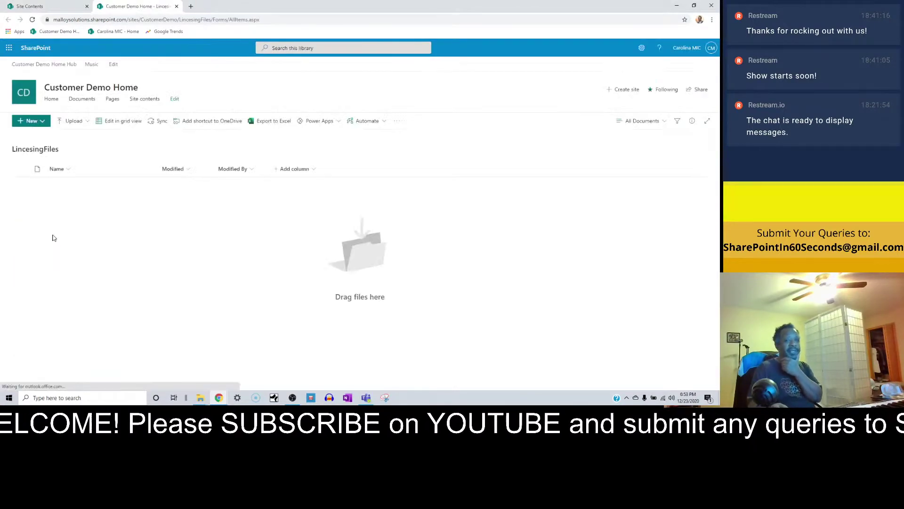
left_click(43, 123)
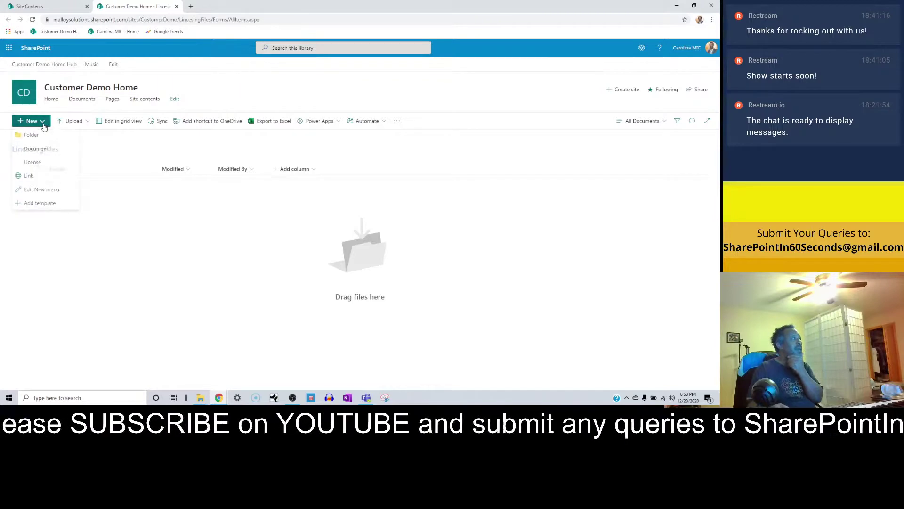
left_click(32, 164)
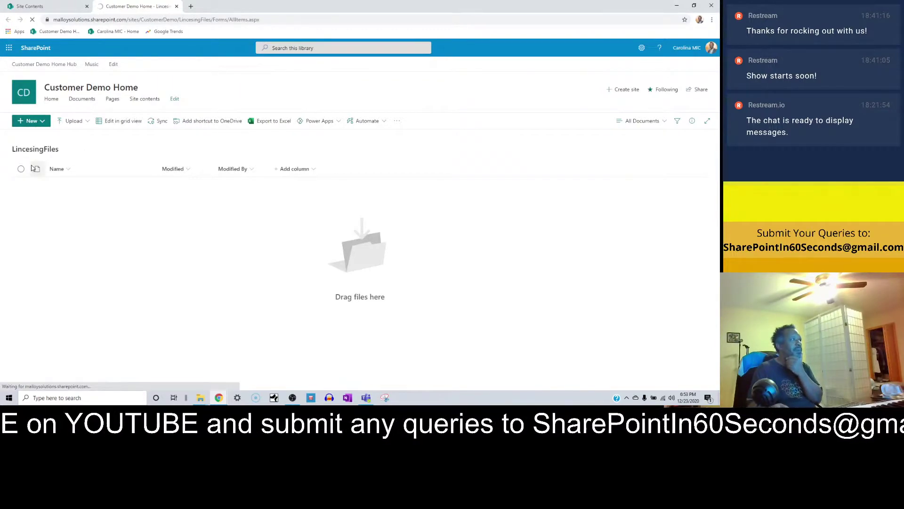